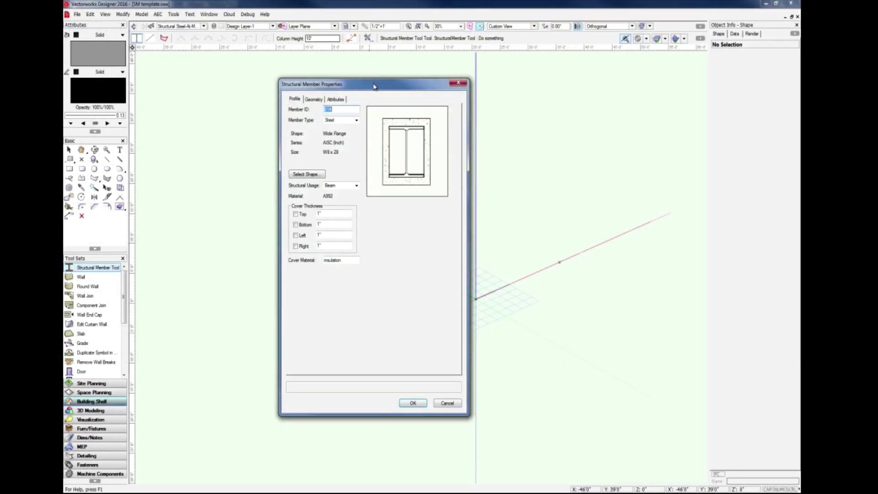
Switch the member type to Concrete and open the concrete shape choices, cancelling without choosing one.
left_click_drag(376, 87, 396, 89)
left_click(378, 121)
left_click(366, 144)
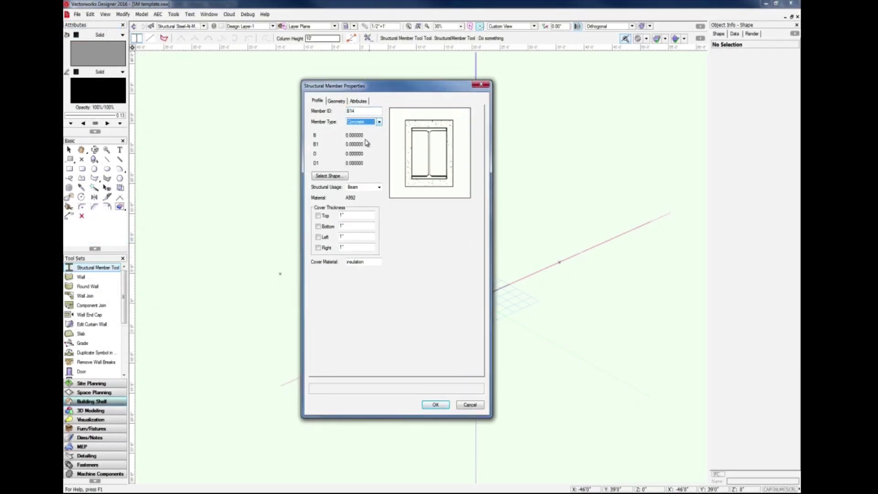
left_click(329, 176)
left_click(396, 211)
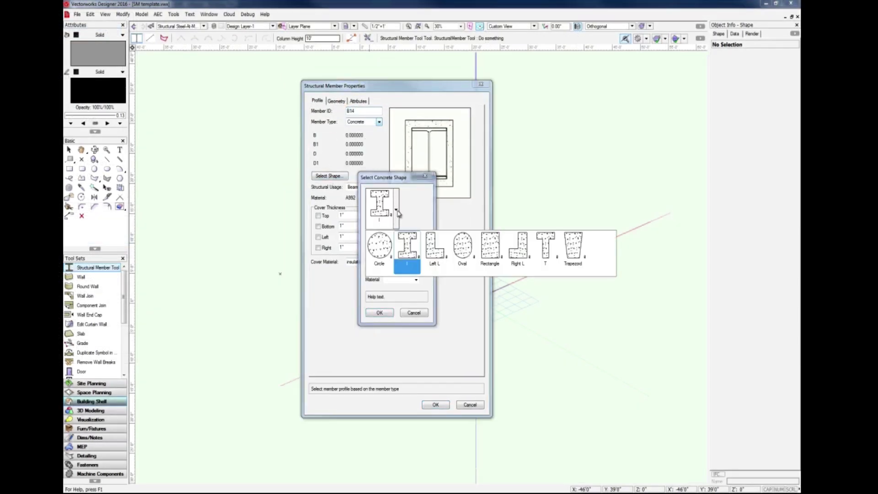
left_click(407, 249)
left_click(414, 312)
Set the member type to Steel and select a Wide Flange shape in the AISC (Inch) series with a size from the list.
left_click(380, 121)
left_click(373, 134)
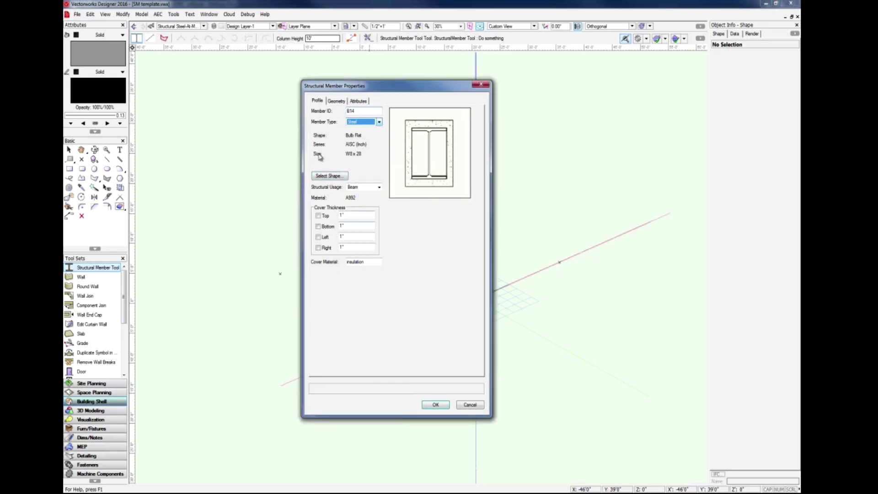
left_click(330, 177)
left_click(412, 225)
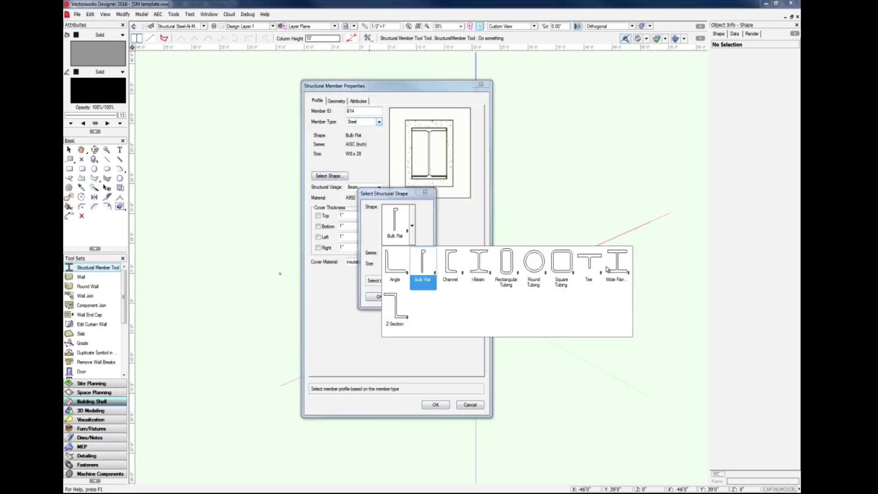
left_click(609, 268)
left_click(424, 264)
left_click_drag(425, 273, 424, 416)
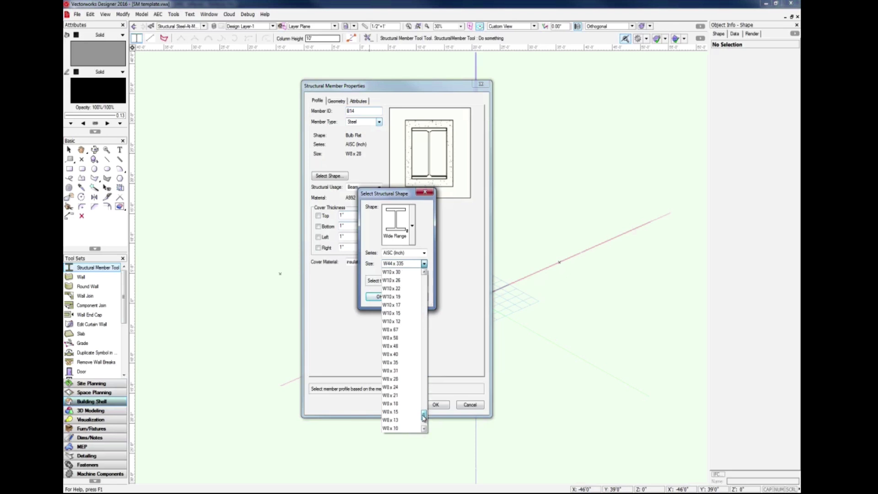
left_click(404, 388)
left_click(382, 297)
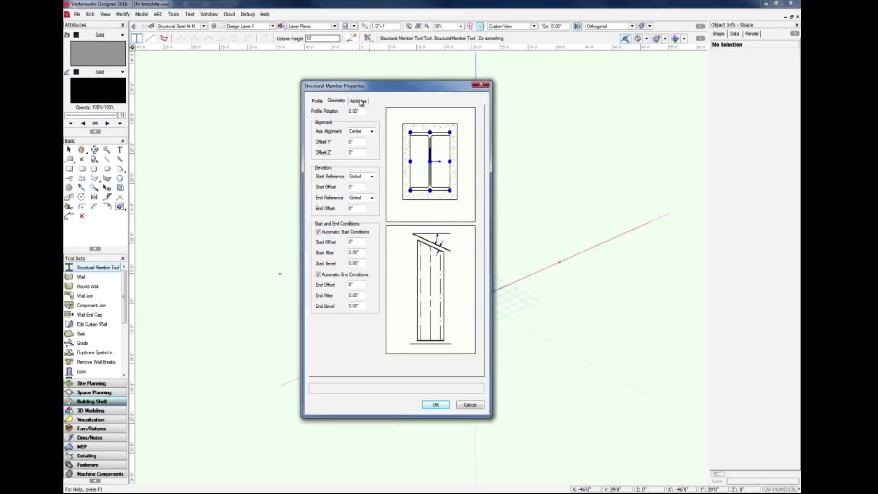
Review the member's Geometry and Attributes settings and close the properties dialog.
left_click(359, 101)
left_click(388, 112)
left_click(387, 122)
left_click(388, 112)
left_click(366, 118)
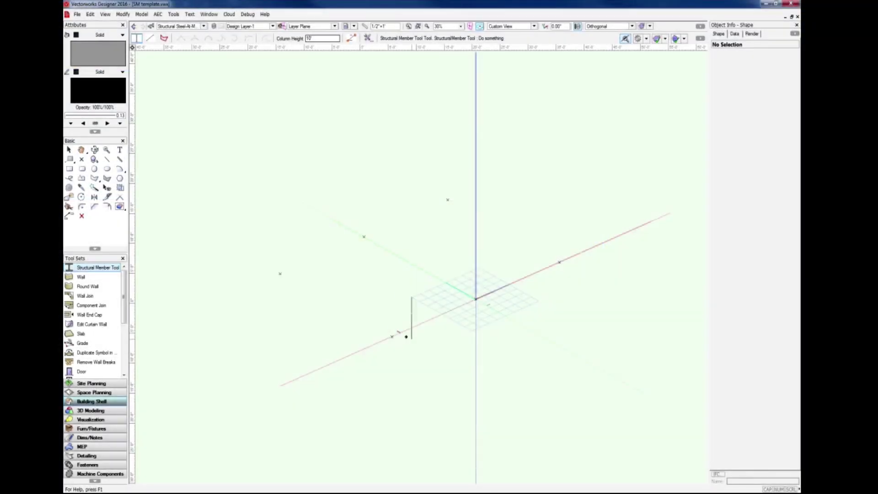
Place six columns at scattered points in the 3D view with column insertion.
left_click(392, 336)
left_click(476, 299)
left_click(559, 262)
left_click(448, 199)
left_click(364, 237)
left_click(280, 274)
left_click(69, 149)
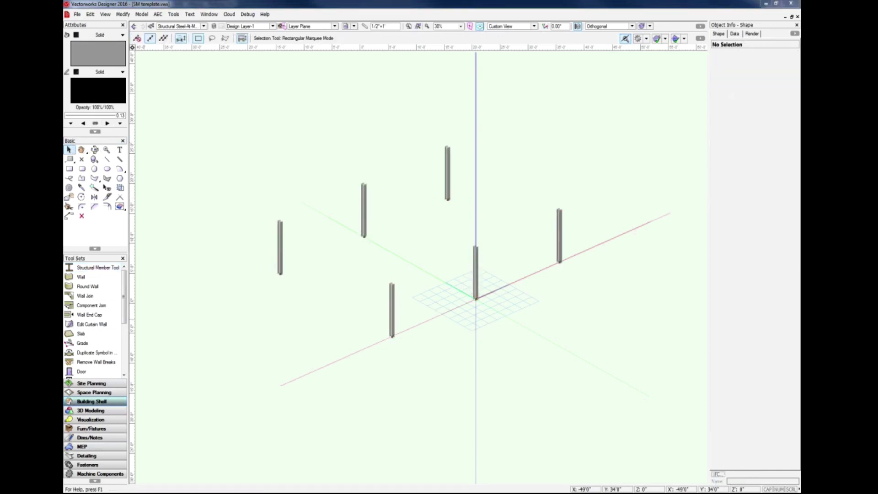
Switch to Top Plan view, select a column and turn on its top, bottom, right and left covers.
left_click(503, 26)
left_click(505, 34)
scroll(221, 411, "up", 8)
scroll(550, 239, "up", 4)
middle_click_drag(549, 238, 527, 308)
left_click(374, 298)
left_click(725, 359)
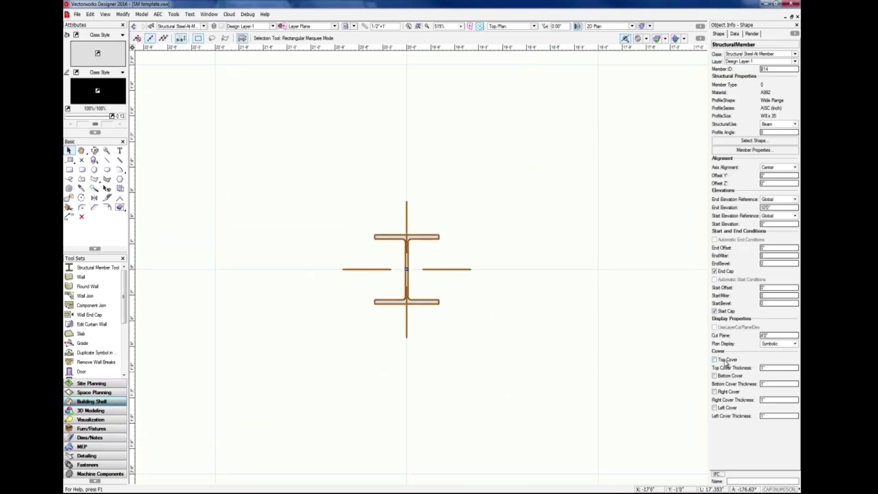
left_click(729, 376)
left_click(724, 392)
left_click(716, 408)
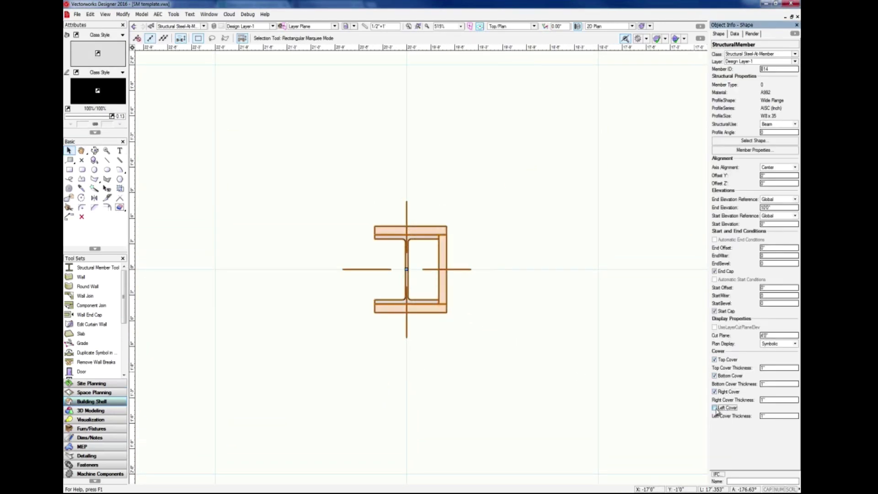
Draw three straight beams along the left, bottom and right sides between the four corner columns.
left_click(502, 374)
middle_click_drag(502, 369, 502, 248, "ctrl")
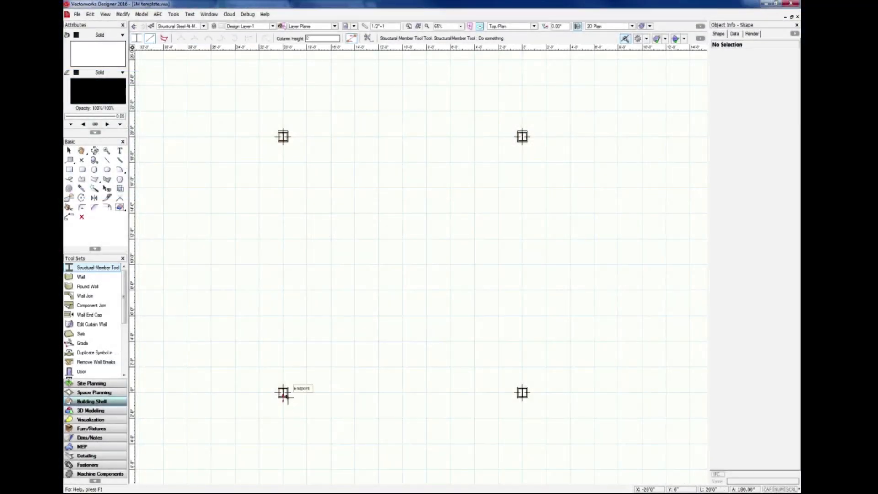
left_click(283, 393)
left_click(283, 136)
left_click(283, 392)
left_click(522, 392)
left_click(522, 393)
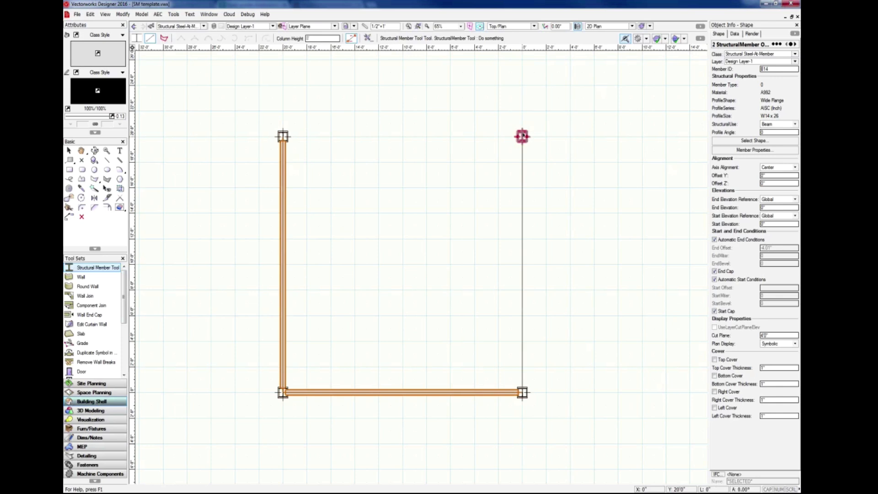
left_click(522, 136)
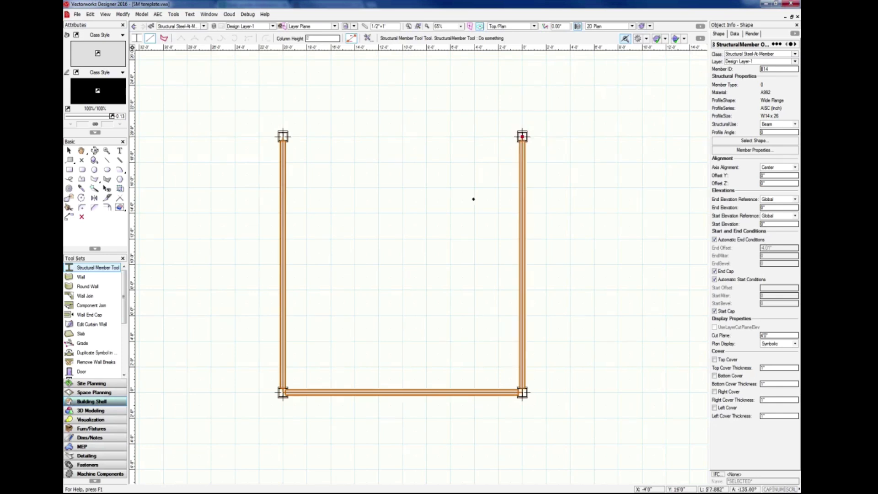
Draw an arched beam across the top between the two upper corner columns using Poly Insertion with an arc vertex.
left_click(164, 38)
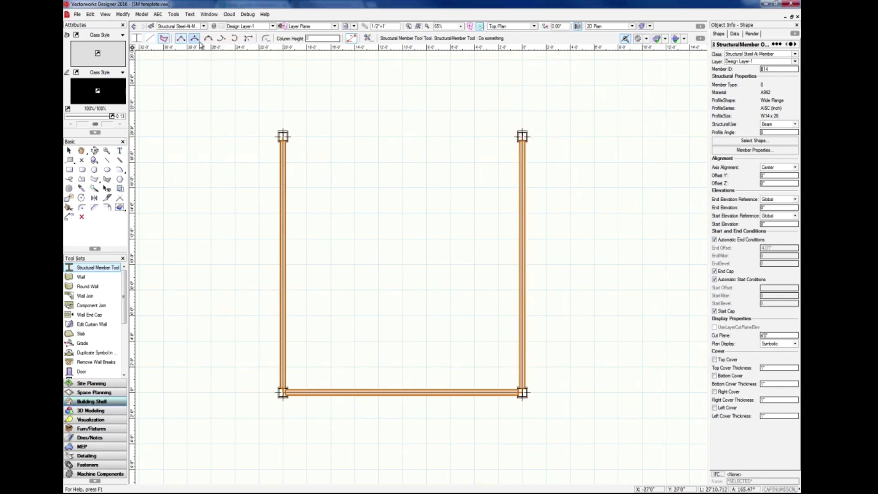
left_click(195, 38)
left_click(283, 136)
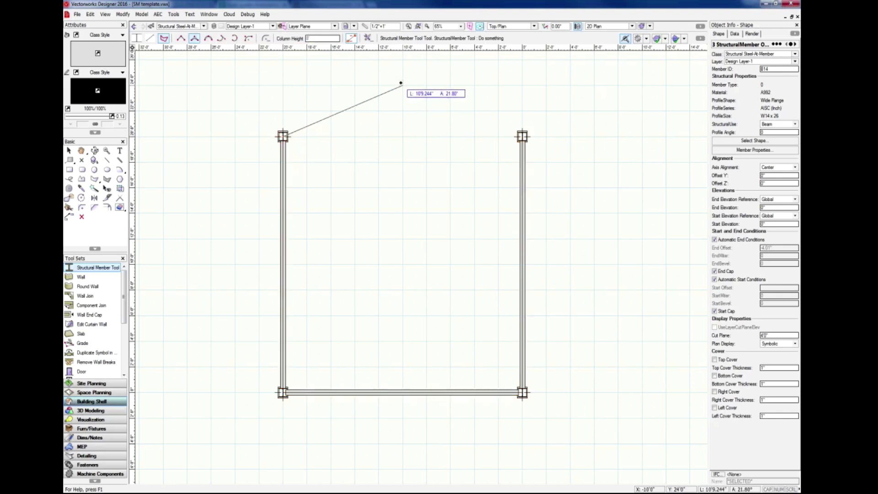
left_click(402, 84)
double_click(523, 136)
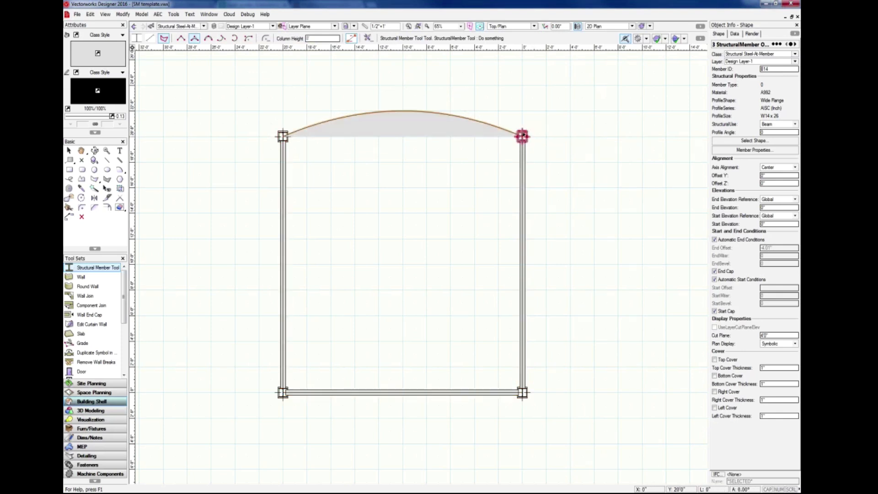
Draw three vertical members from the bottom beam up to the arched beam with linear insertion.
left_click(69, 150)
left_click(94, 268)
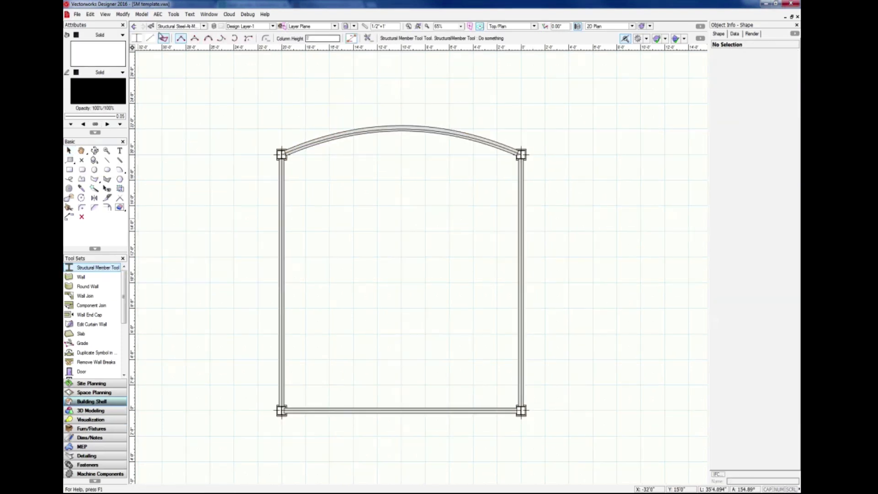
left_click(150, 38)
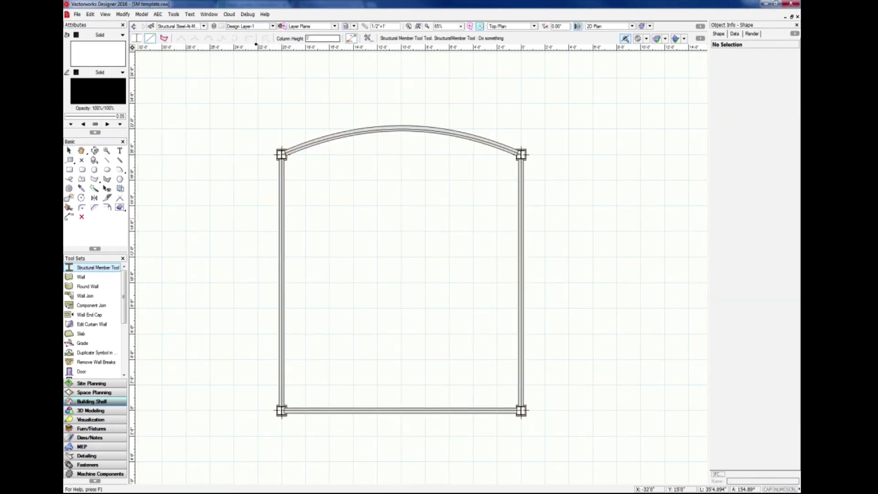
left_click(329, 410)
left_click(331, 143)
left_click(379, 409)
left_click(378, 133)
left_click(426, 410)
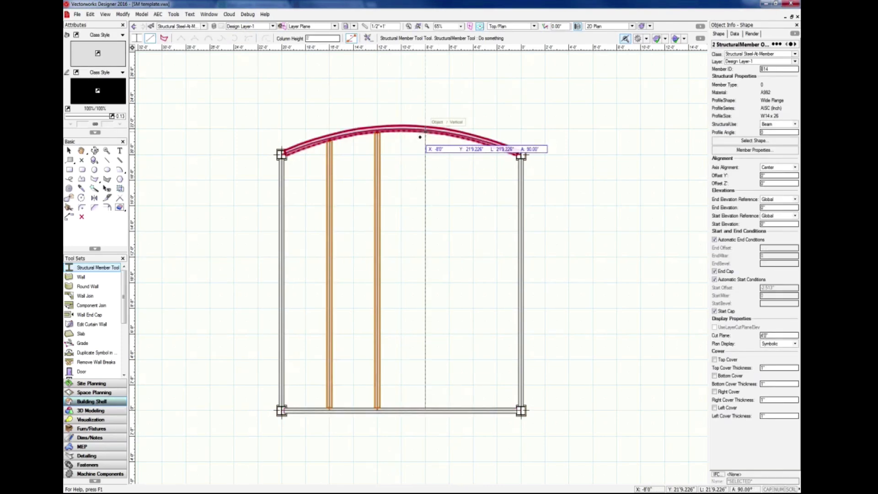
left_click(426, 132)
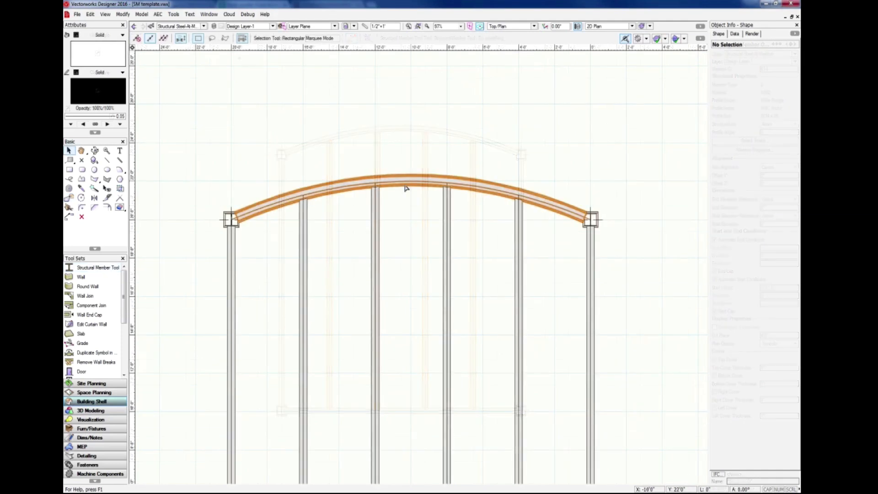
Select the arched beam and assign the structural steel class to its cover and centreline attributes at the cut plane.
left_click(404, 183)
left_click_drag(411, 142, 411, 66)
left_click_drag(357, 98, 361, 156)
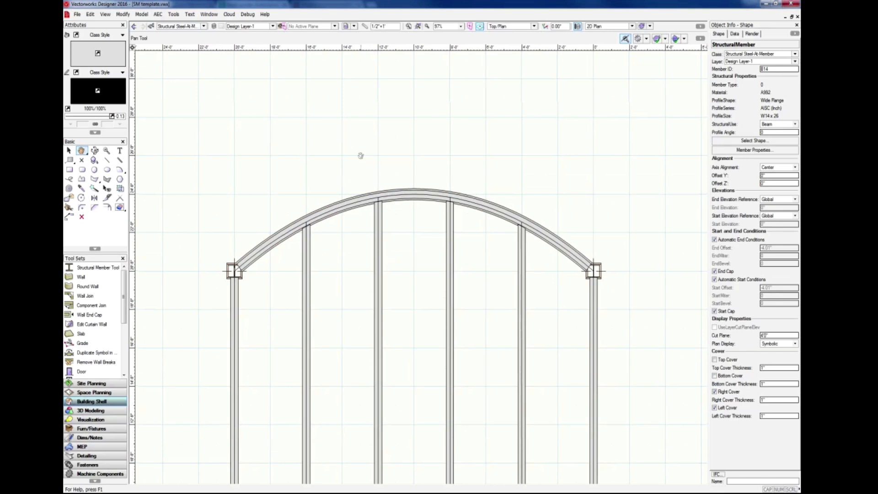
left_click(753, 150)
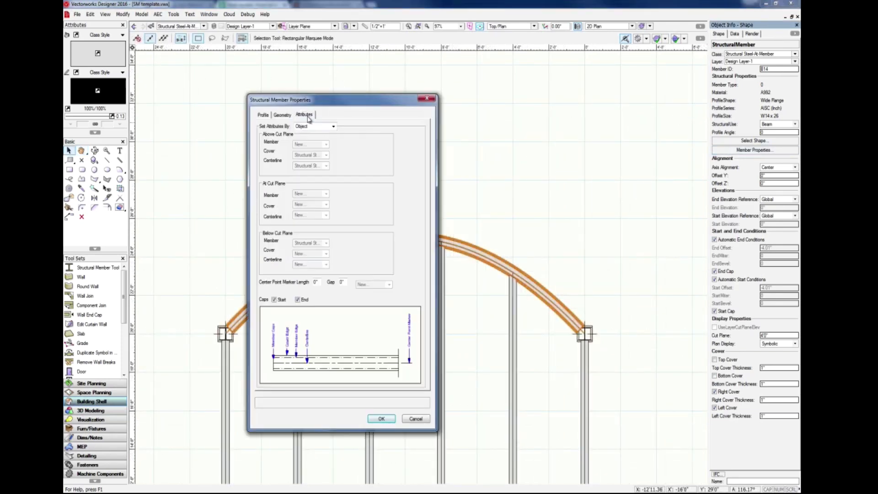
left_click(334, 127)
left_click(316, 146)
left_click(326, 145)
mouse_move(325, 186)
mouse_move(359, 186)
left_click(386, 196)
left_click(327, 194)
mouse_move(329, 236)
mouse_move(357, 245)
left_click(386, 263)
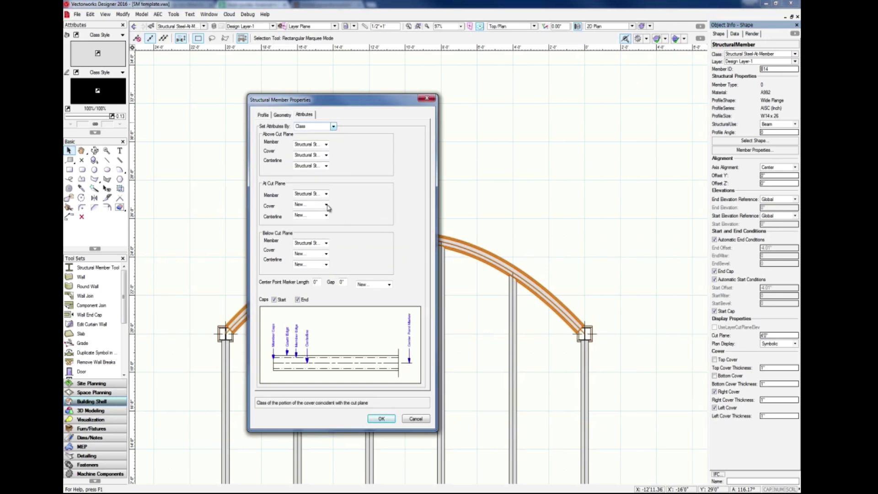
left_click(326, 205)
mouse_move(321, 246)
mouse_move(357, 255)
left_click(386, 265)
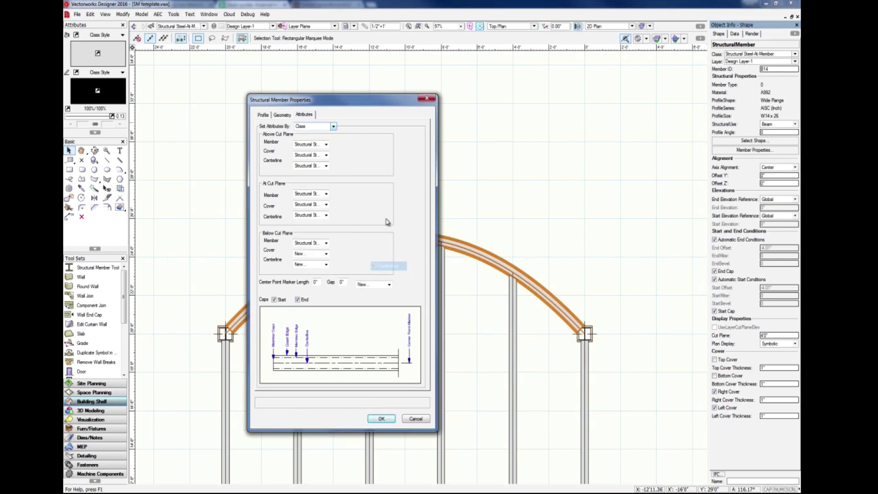
left_click(382, 421)
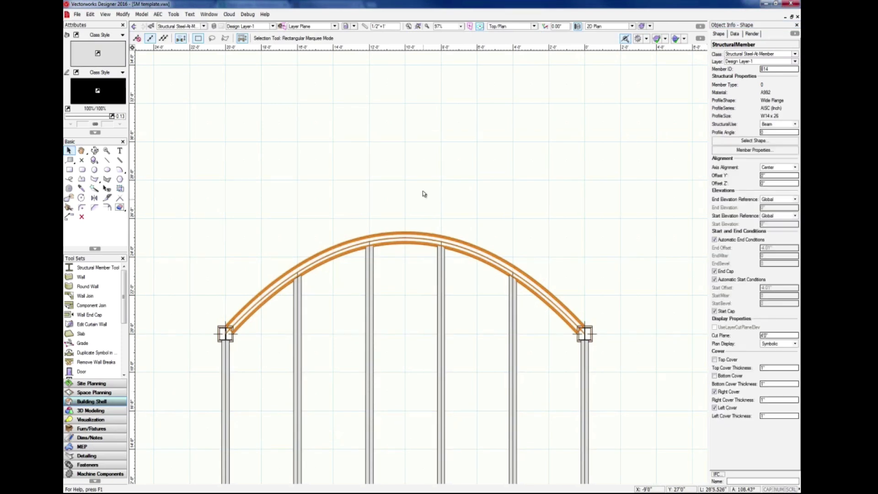
Turn off a vertical member's automatic end conditions and set its end offset to 4" and end miter to 0.
left_click(386, 202)
scroll(373, 270, "up", 5)
scroll(412, 220, "up", 2)
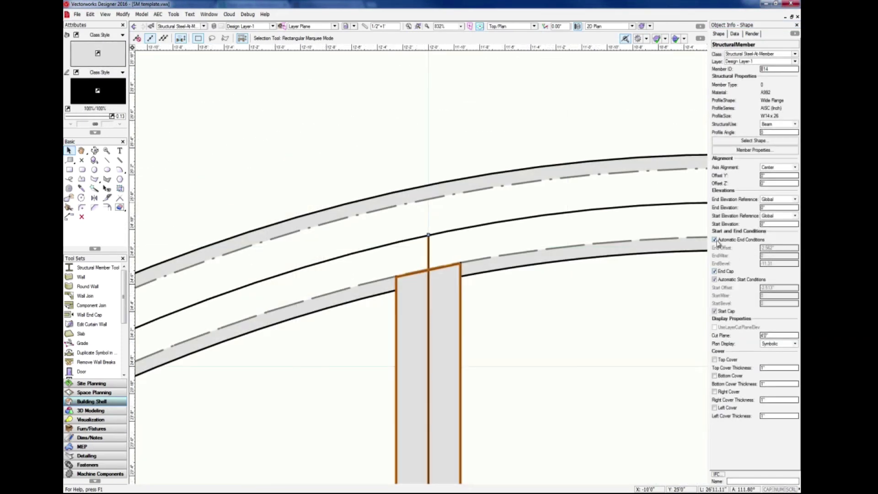
left_click(717, 241)
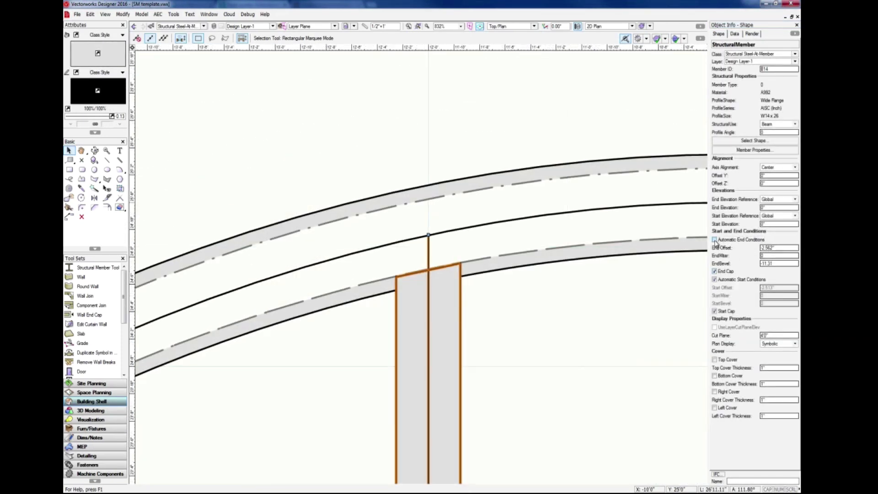
type("4")
key("Return")
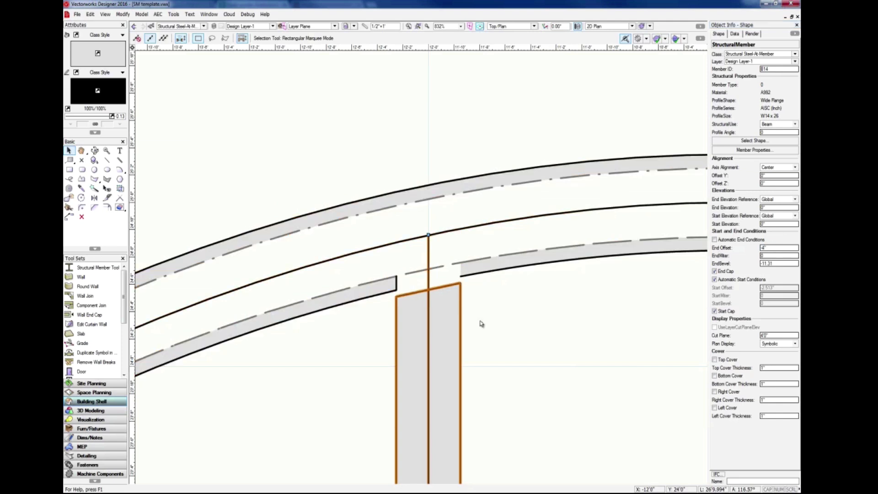
key("Tab")
type("0")
key("Return")
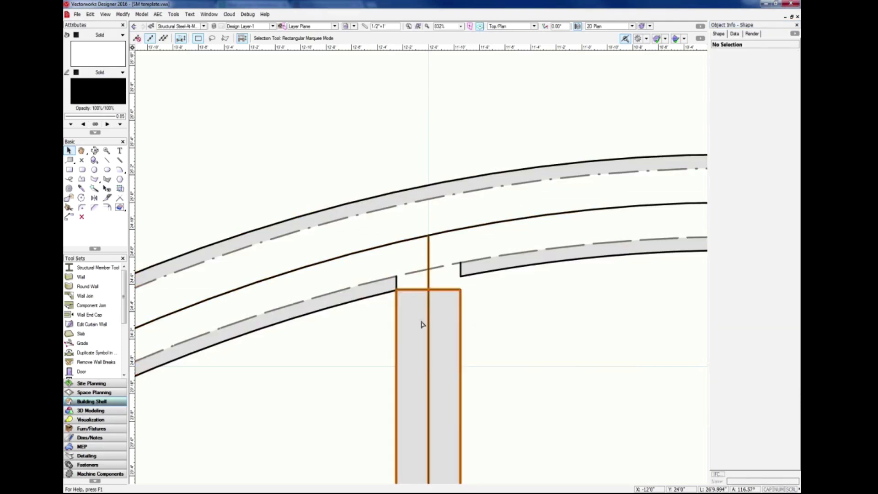
Undo the vertical member's end condition changes and deselect it.
key("ctrl+z")
left_click(188, 290)
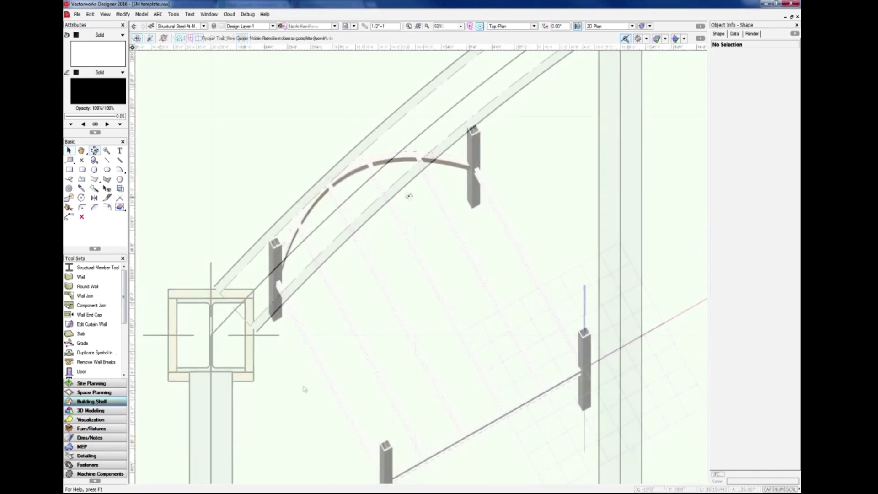
left_click_drag(408, 194, 331, 173)
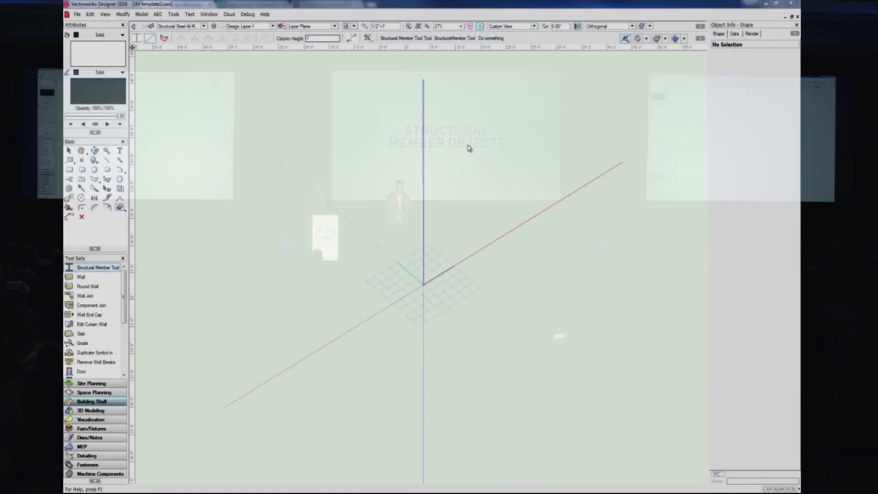
Switch to Front view and set the working plane aligned with that view.
left_click(511, 26)
left_click(518, 53)
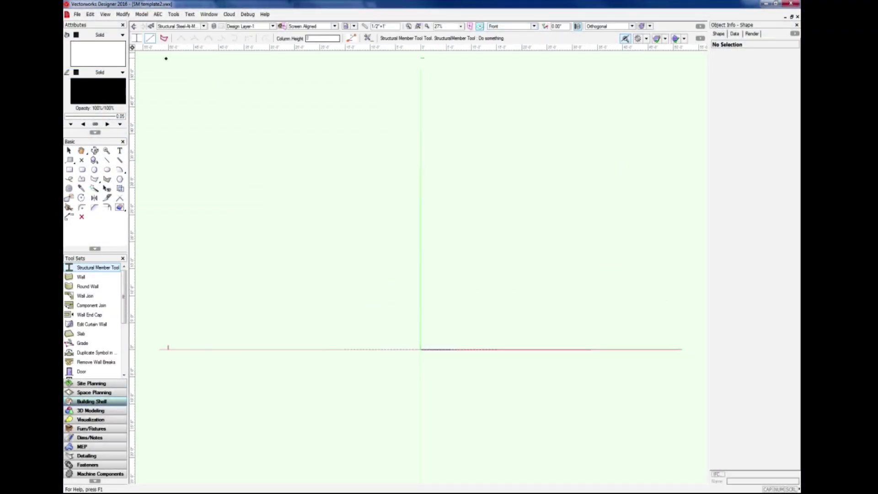
left_click(123, 14)
mouse_move(147, 86)
left_click(256, 190)
Draw an S-shaped curved member through five points in the front working plane using Poly Insertion.
left_click(164, 38)
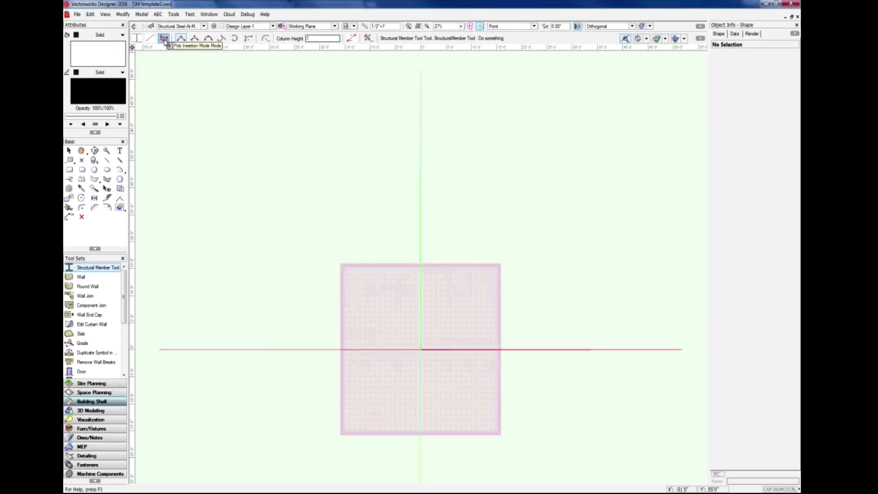
left_click(249, 268)
left_click(357, 202)
left_click(456, 295)
left_click(559, 295)
double_click(622, 225)
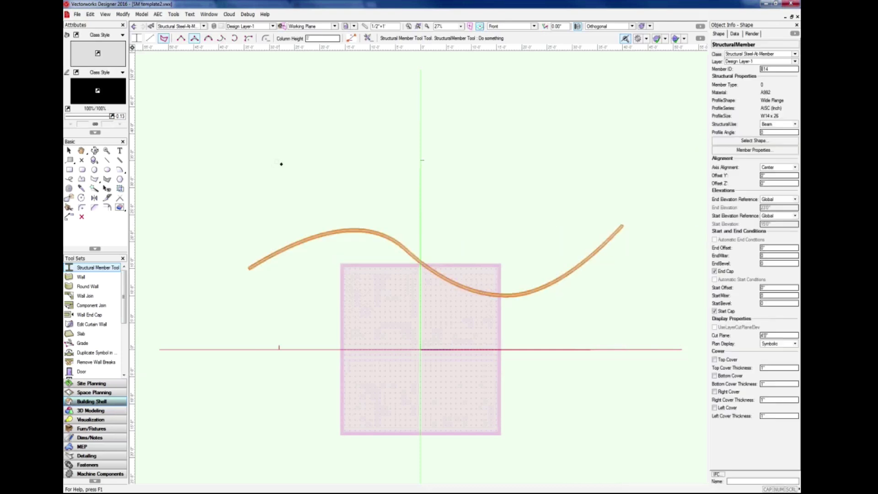
Set the curved member's profile angle to 90 and deselect it.
left_click_drag(771, 133, 696, 125)
type("90")
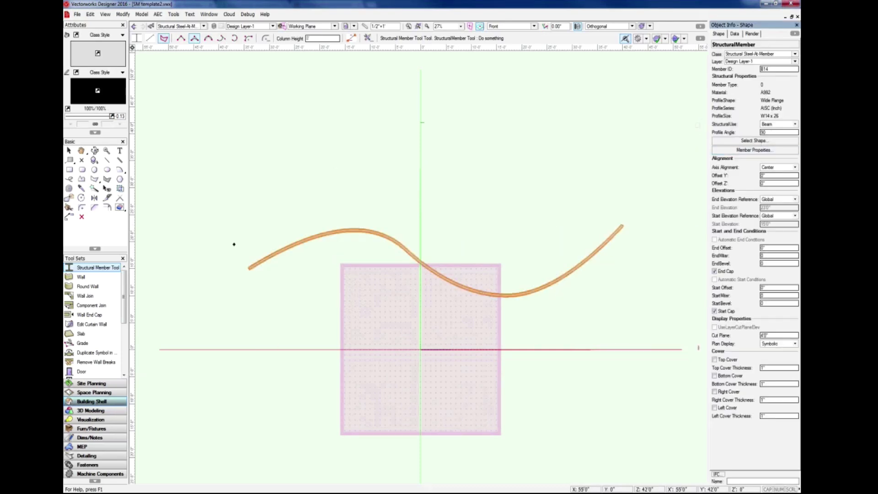
left_click(69, 150)
left_click(251, 206)
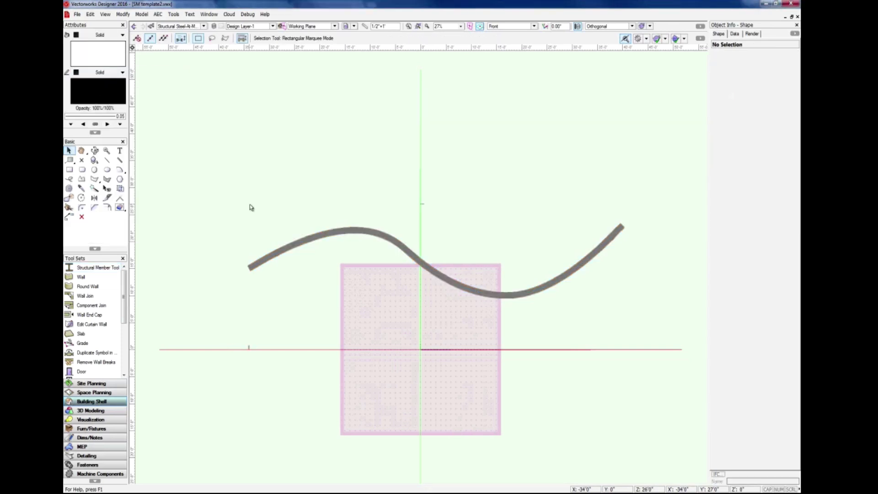
Switch to Top/Plan view and draw a straight structural member about 71' long parallel to the curved member.
middle_click_drag(251, 208, 400, 312, "ctrl")
scroll(358, 318, "up", 3)
scroll(177, 249, "down", 3)
left_click(505, 28)
left_click(499, 34)
scroll(418, 336, "down", 2)
middle_click_drag(417, 336, 396, 196)
scroll(396, 196, "up", 1)
left_click(70, 266)
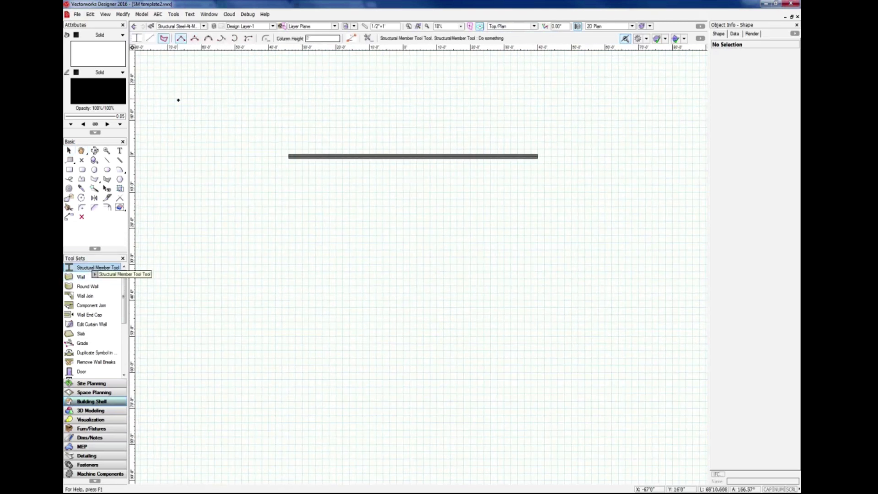
left_click(290, 313)
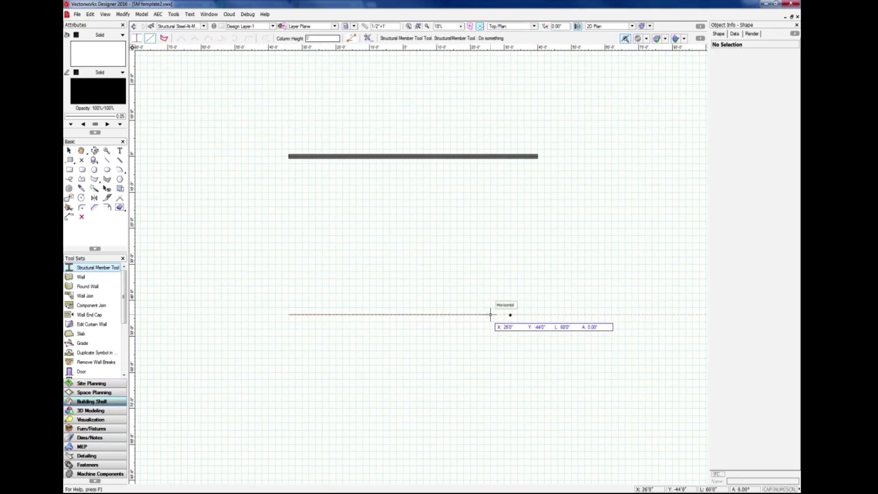
left_click(539, 314)
scroll(439, 274, "up", 1)
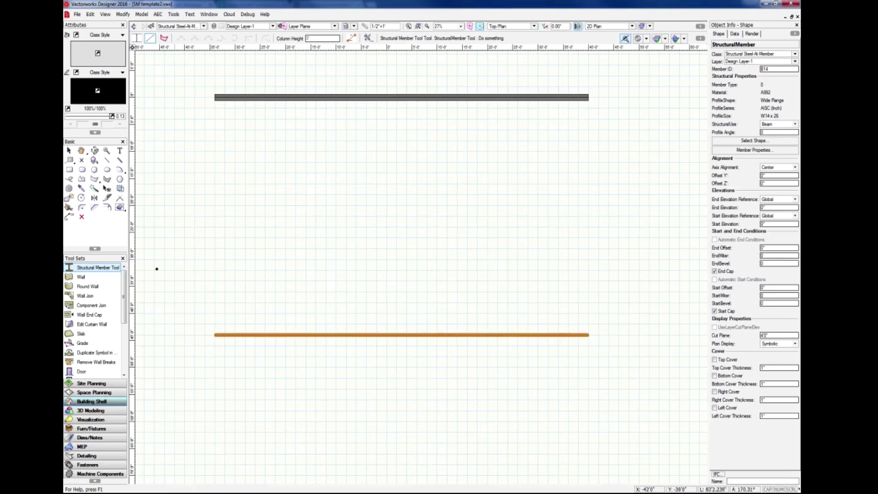
Orbit around the straight and curved members to examine them in 3D, then return to the Top view.
left_click(69, 150)
left_click(260, 317)
scroll(332, 328, "up", 2)
scroll(326, 368, "down", 1)
middle_click_drag(325, 368, 485, 393, "ctrl")
scroll(485, 393, "down", 1)
middle_click_drag(453, 325, 248, 311, "ctrl")
left_click(233, 326)
left_click(215, 326)
left_click(215, 270)
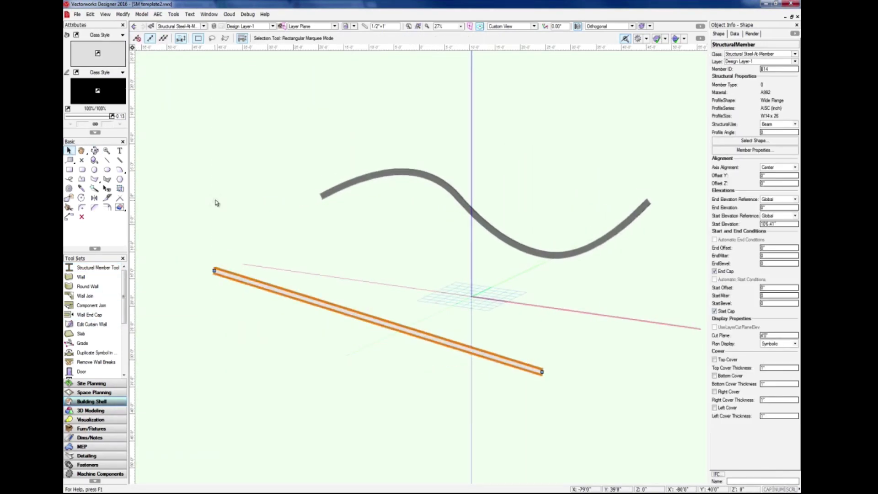
middle_click_drag(393, 366, 425, 422, "ctrl")
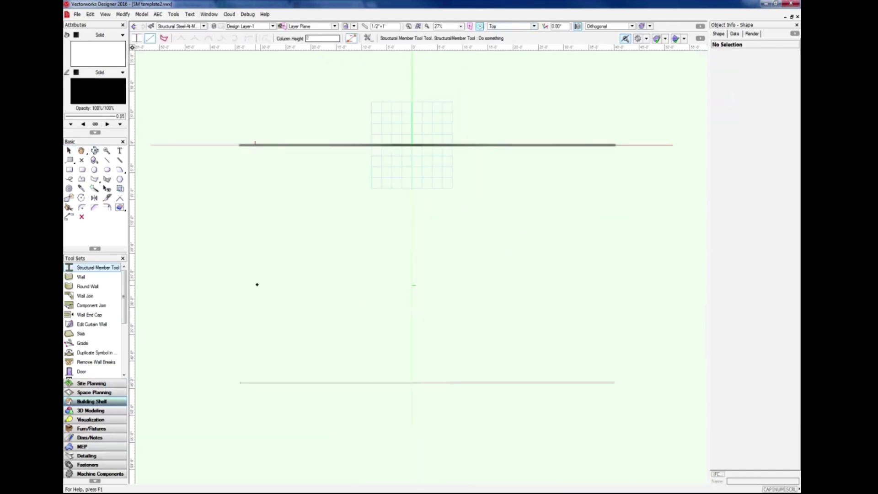
Draw four structural members in Top view spanning from the straight member to the curved member.
left_click(258, 382)
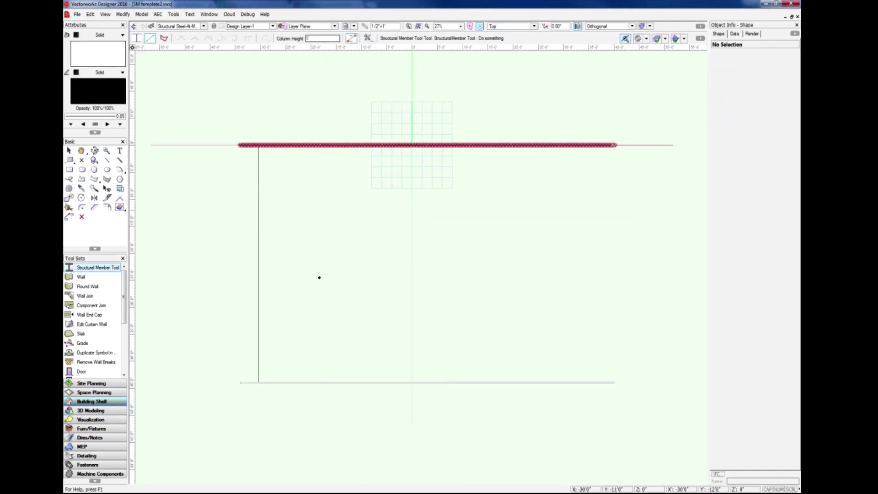
left_click(258, 145)
left_click(302, 382)
left_click(302, 145)
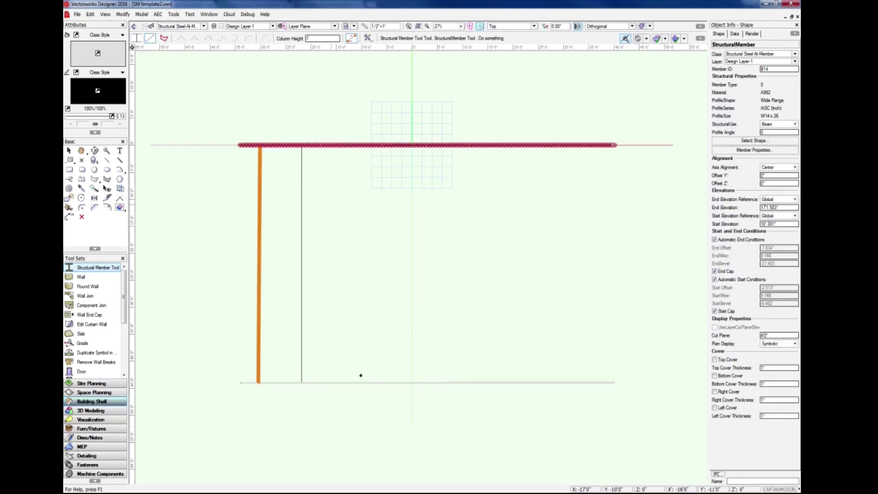
left_click(357, 382)
left_click(357, 145)
left_click(488, 383)
left_click(488, 145)
Draw two more members in 3D, each snapping from the straight member up to the curved member.
middle_click_drag(446, 278, 435, 243, "ctrl")
scroll(435, 242, "up", 1)
left_click(300, 364)
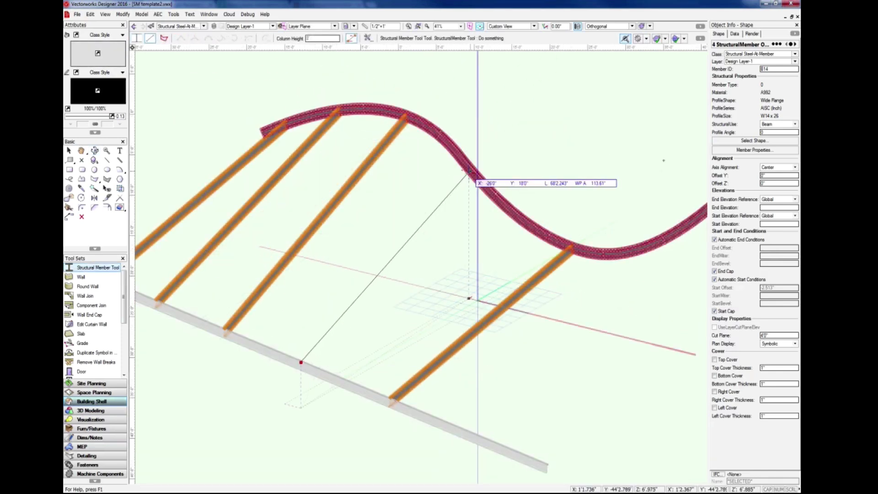
left_click(484, 181)
scroll(382, 196, "down", 1)
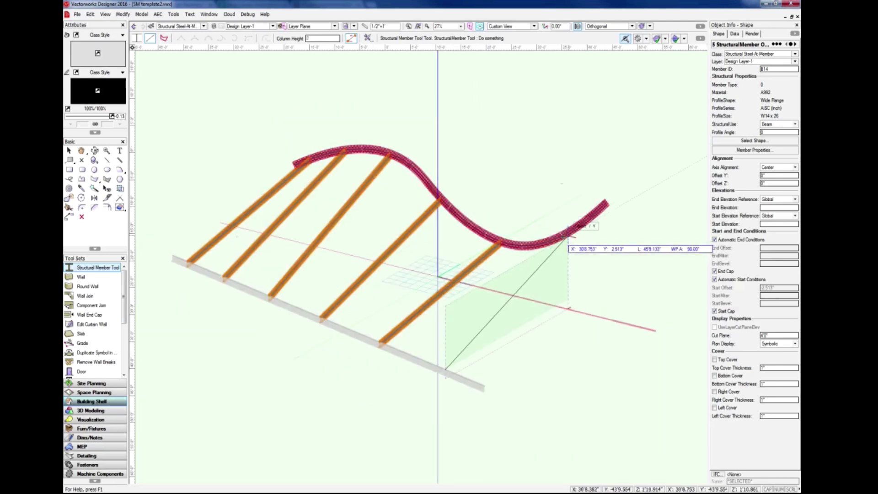
left_click(567, 237)
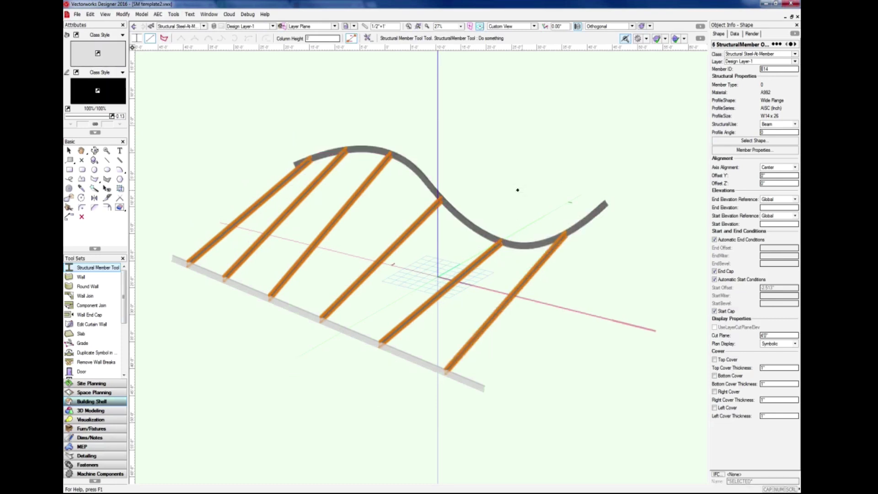
middle_click_drag(347, 270, 549, 251, "ctrl")
middle_click_drag(222, 314, 402, 251, "ctrl")
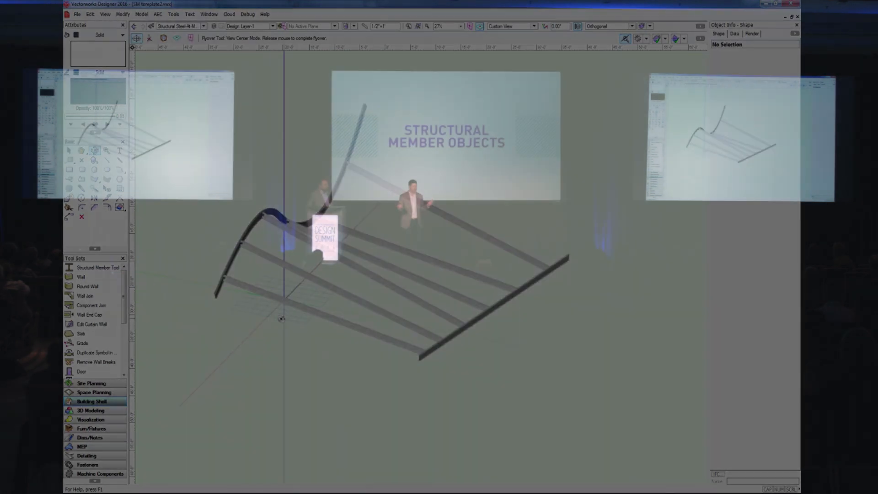